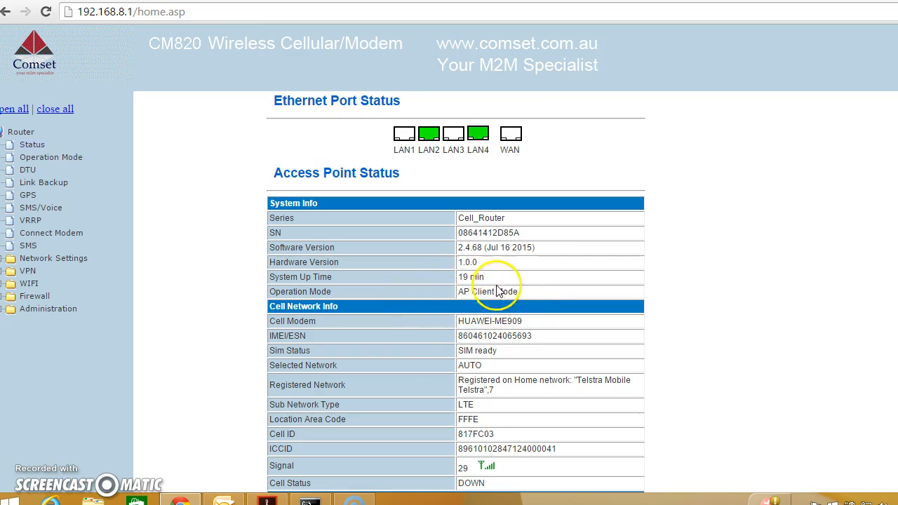
- Show the router's operation mode configuration and load the gateway page at 10.0.0.138 in a new browser tab
{"action": "left_click", "coordinate": [58, 160]}
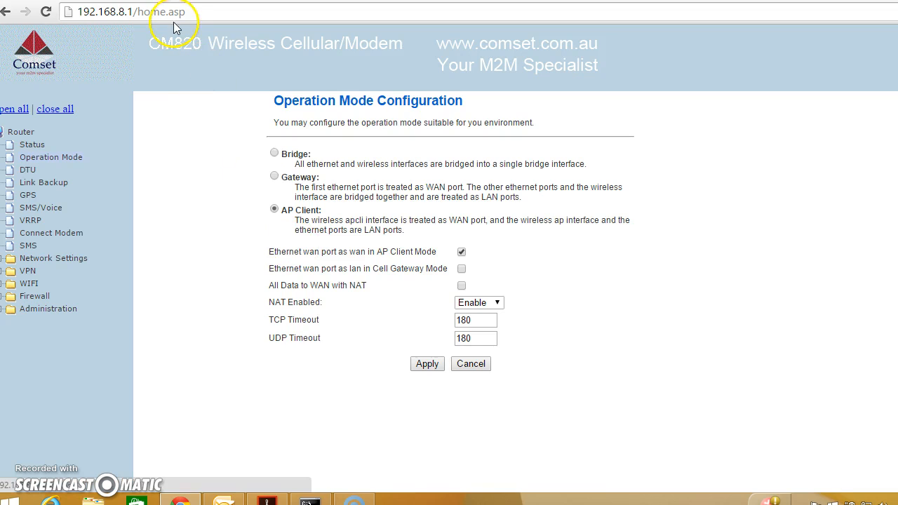
{"action": "key", "text": "ctrl+t"}
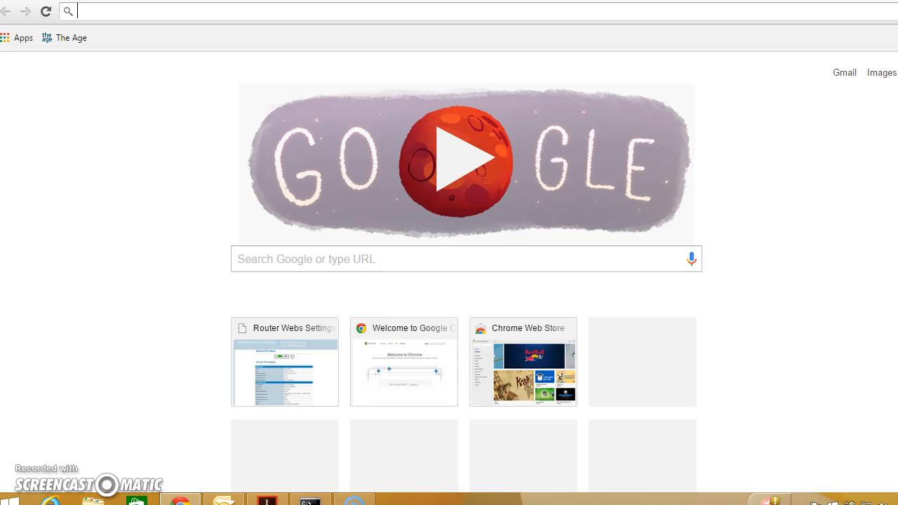
{"action": "type", "text": "10.0"}
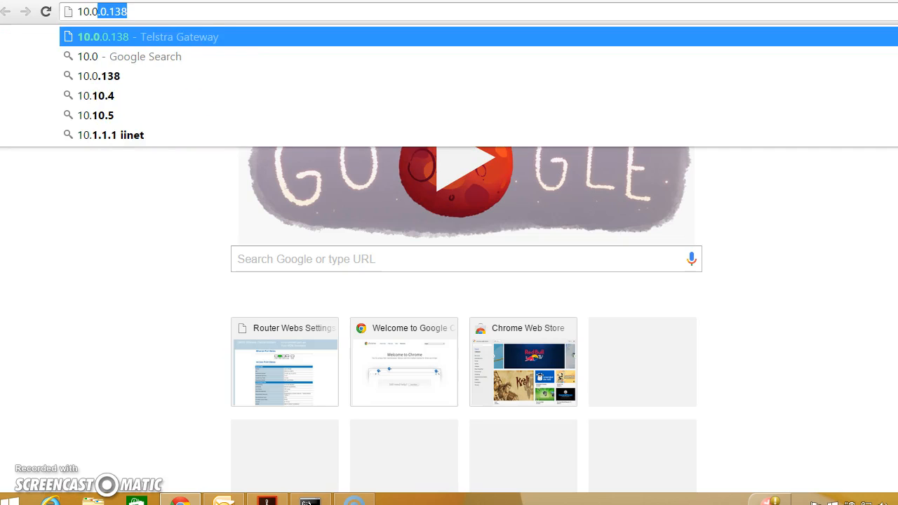
{"action": "type", "text": "."}
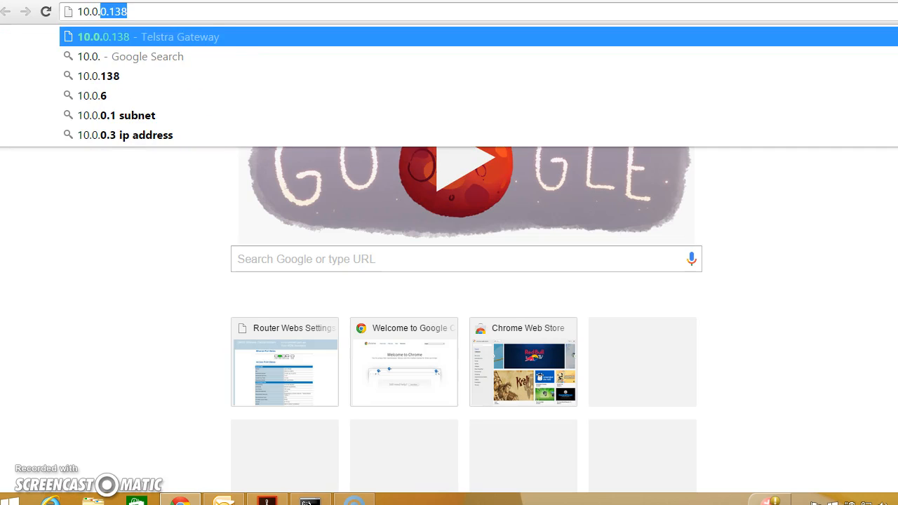
{"action": "type", "text": "0.13"}
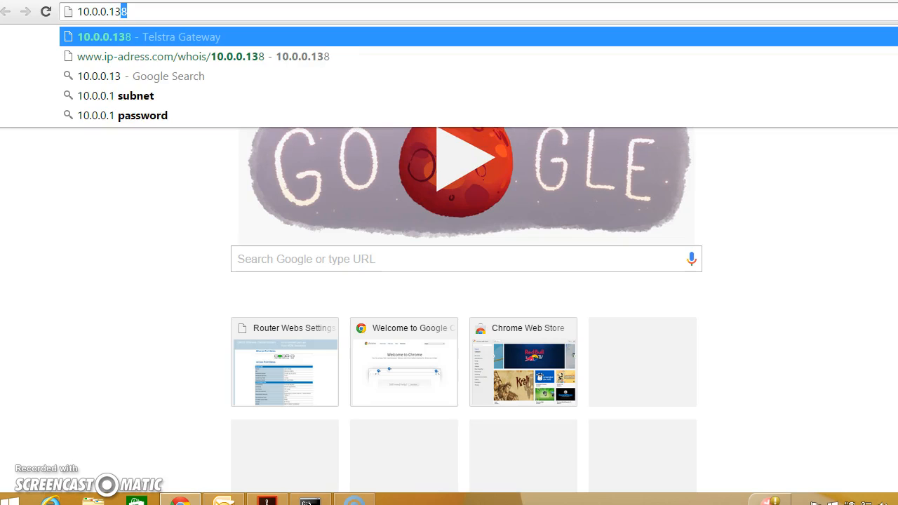
{"action": "type", "text": "8"}
{"action": "key", "text": "Return"}
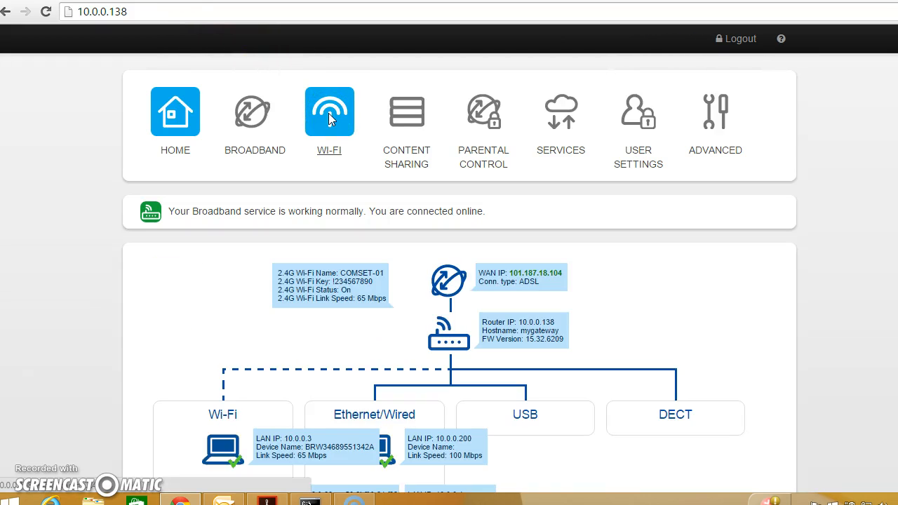
- Review the gateway's 2.4GHz Wi-Fi radio, channel and network settings
{"action": "left_click", "coordinate": [329, 119]}
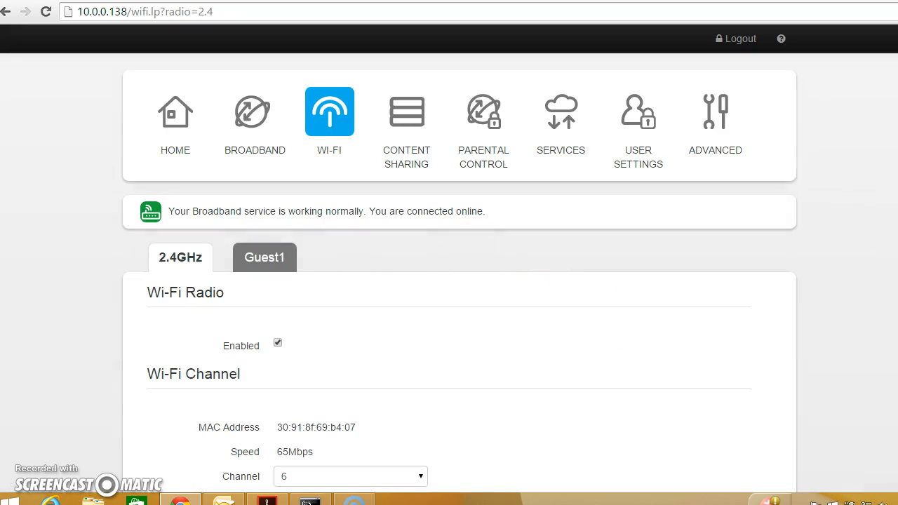
{"action": "scroll", "coordinate": [498, 400], "scroll_direction": "down", "scroll_amount": 1}
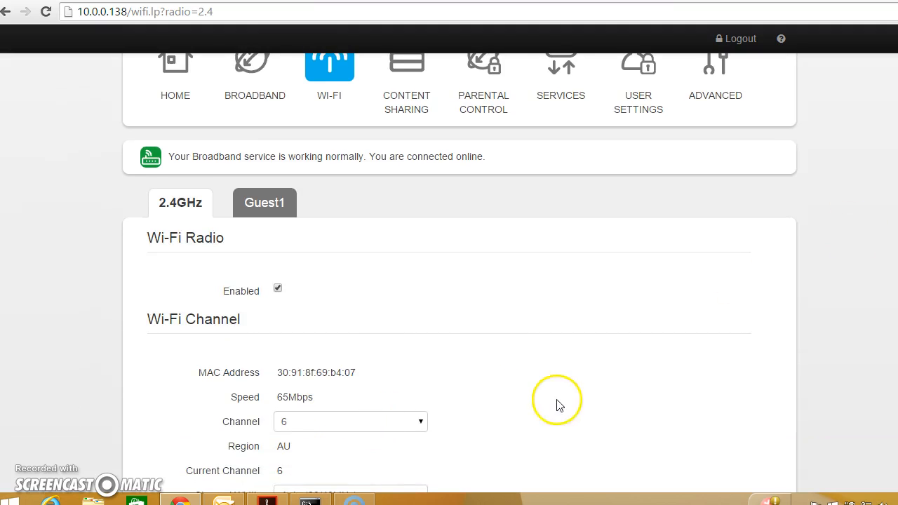
{"action": "scroll", "coordinate": [459, 273], "scroll_direction": "down", "scroll_amount": 2}
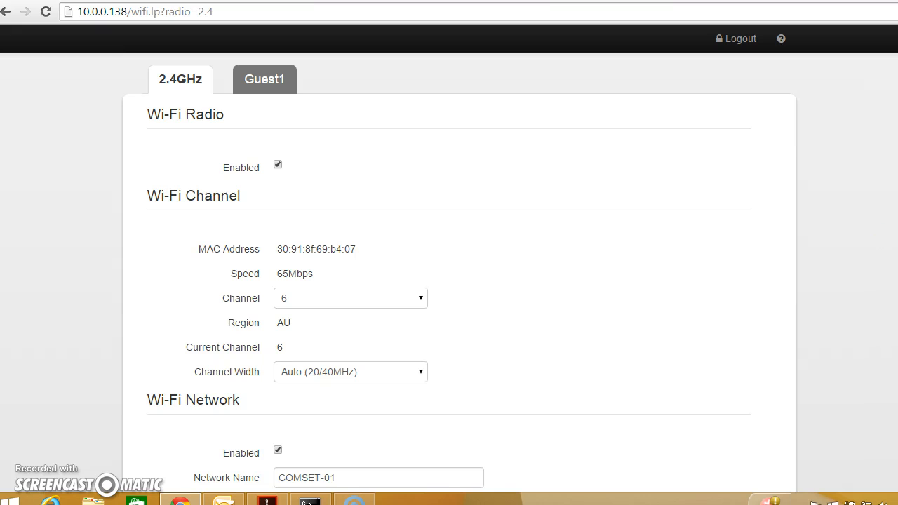
{"action": "scroll", "coordinate": [626, 175], "scroll_direction": "down", "scroll_amount": 3}
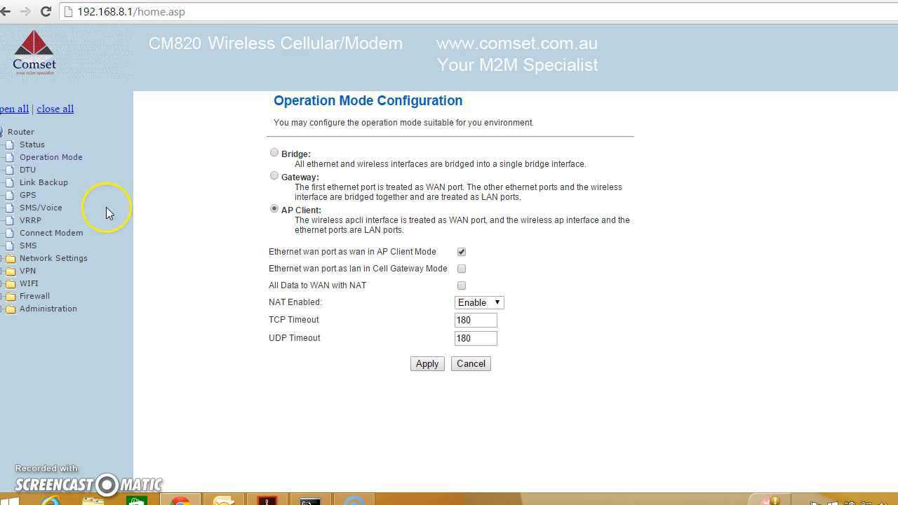
- Select 2437MHz (Channel 6) as the frequency in the CM820 router's basic wireless settings
{"action": "left_click", "coordinate": [28, 283]}
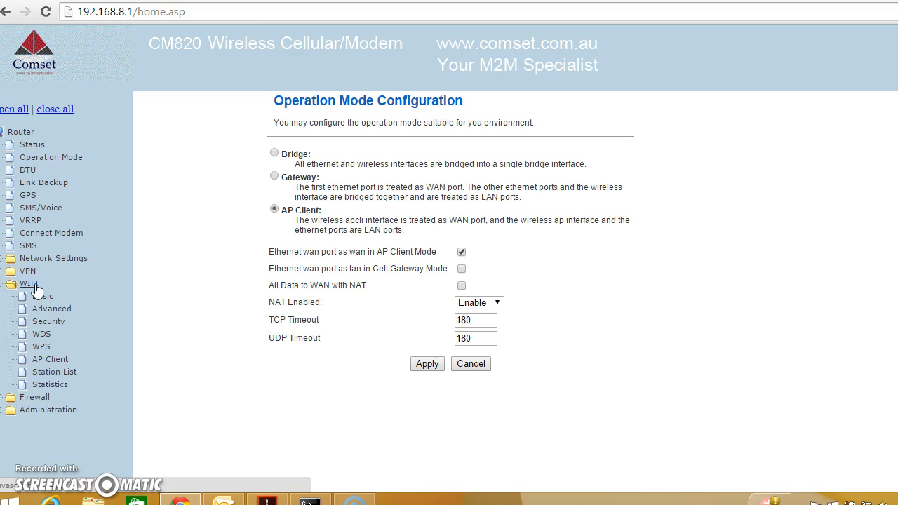
{"action": "left_click", "coordinate": [47, 378]}
{"action": "left_click", "coordinate": [46, 301]}
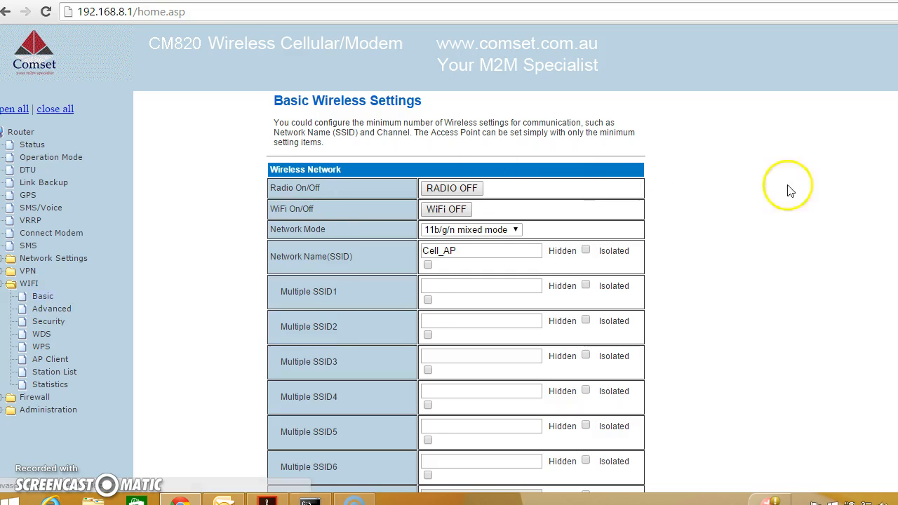
{"action": "scroll", "coordinate": [456, 292], "scroll_direction": "down", "scroll_amount": 4}
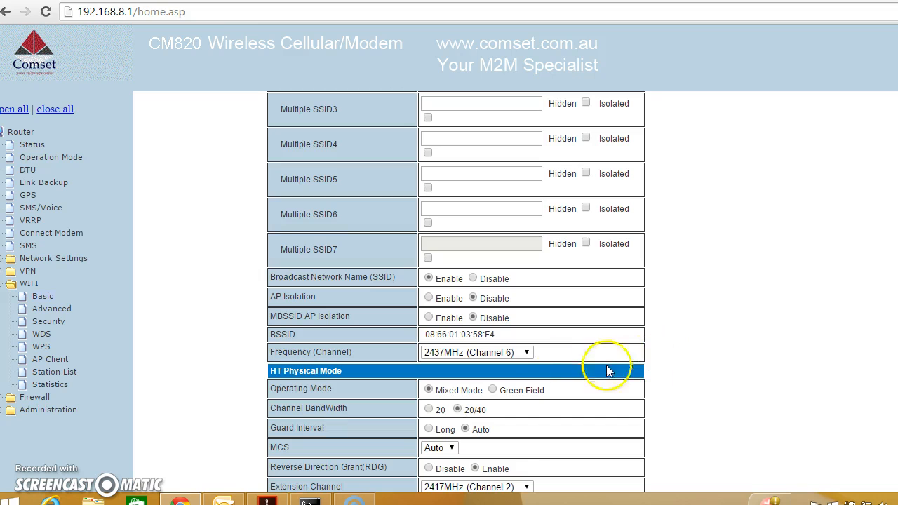
{"action": "left_click", "coordinate": [526, 353]}
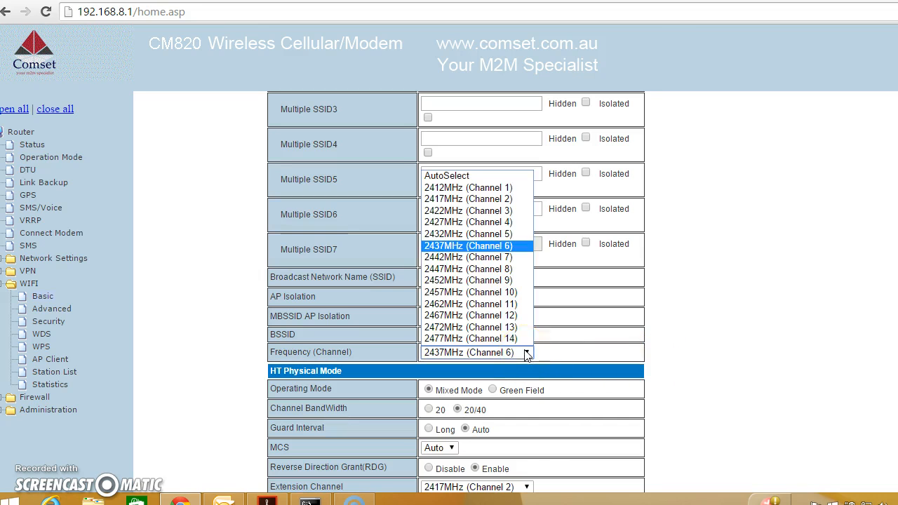
{"action": "left_click", "coordinate": [512, 247]}
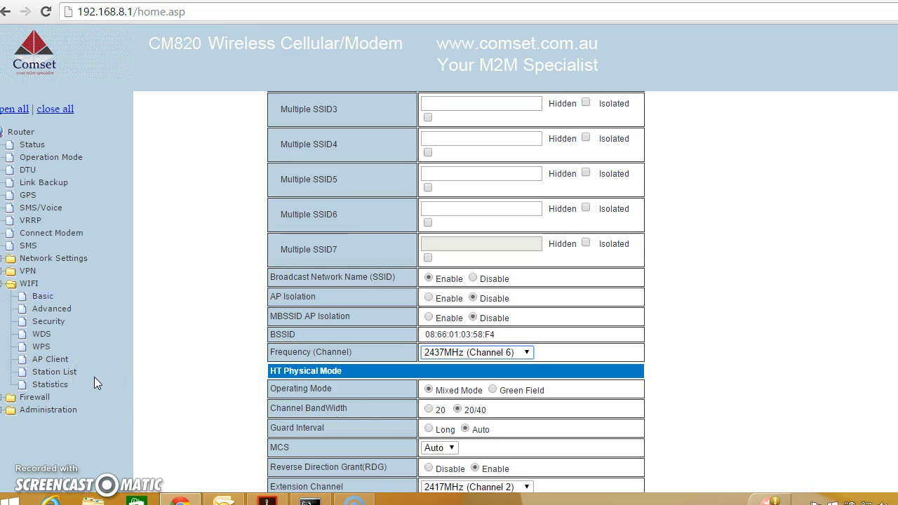
- Review the Wi-Fi AP Client parameters and select DHCP (Auto config) as the WAN connection type
{"action": "left_click", "coordinate": [59, 363]}
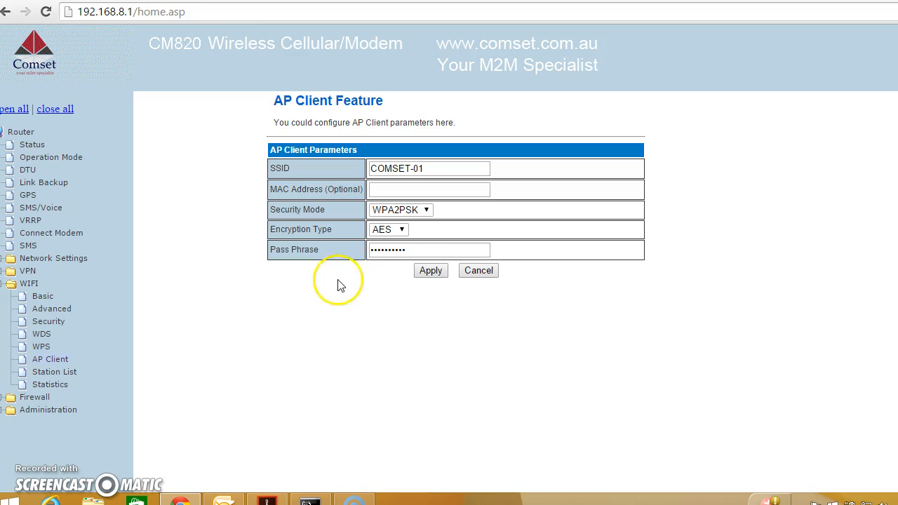
{"action": "left_click", "coordinate": [70, 261]}
{"action": "left_click", "coordinate": [45, 272]}
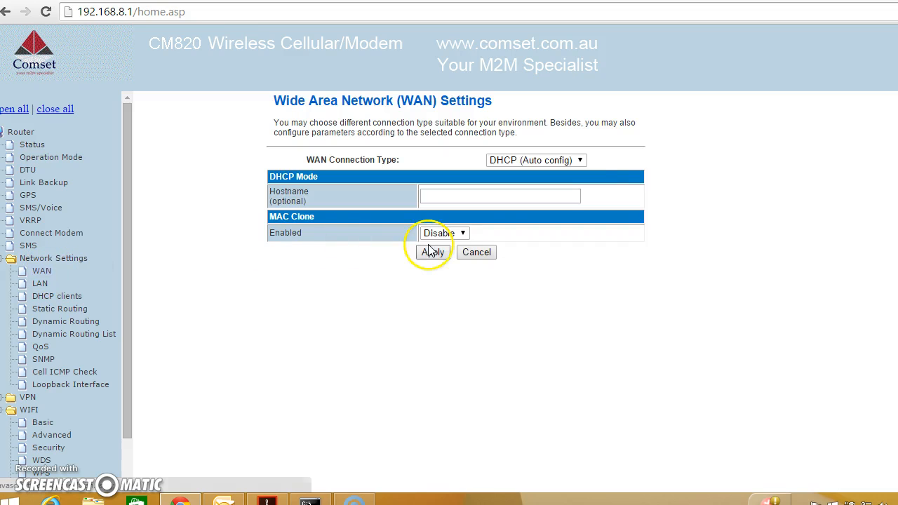
{"action": "left_click", "coordinate": [581, 161]}
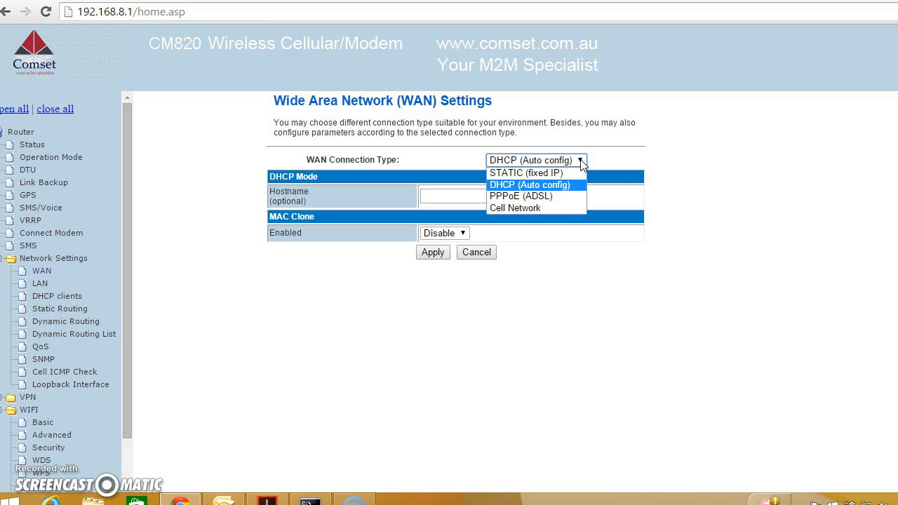
{"action": "left_click", "coordinate": [551, 187]}
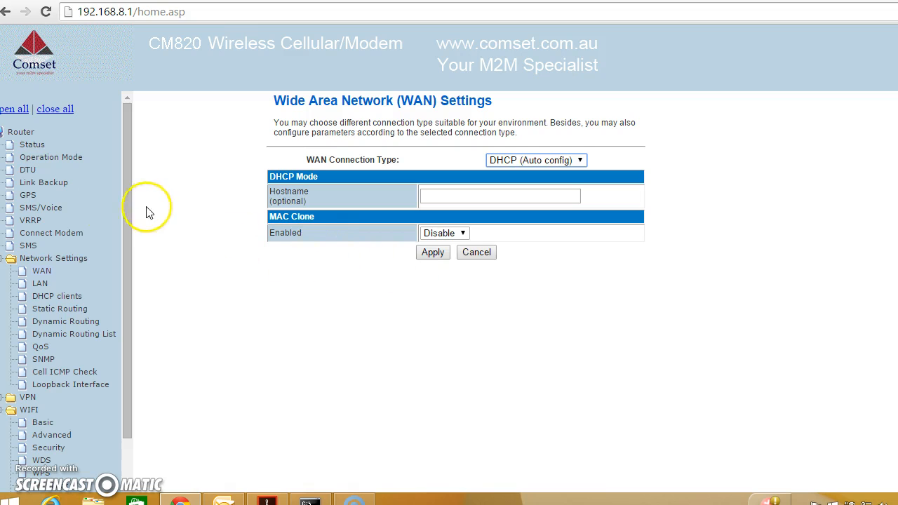
- Review the link backup operation mode, the WAN link priorities and the link check settings
{"action": "left_click", "coordinate": [43, 182]}
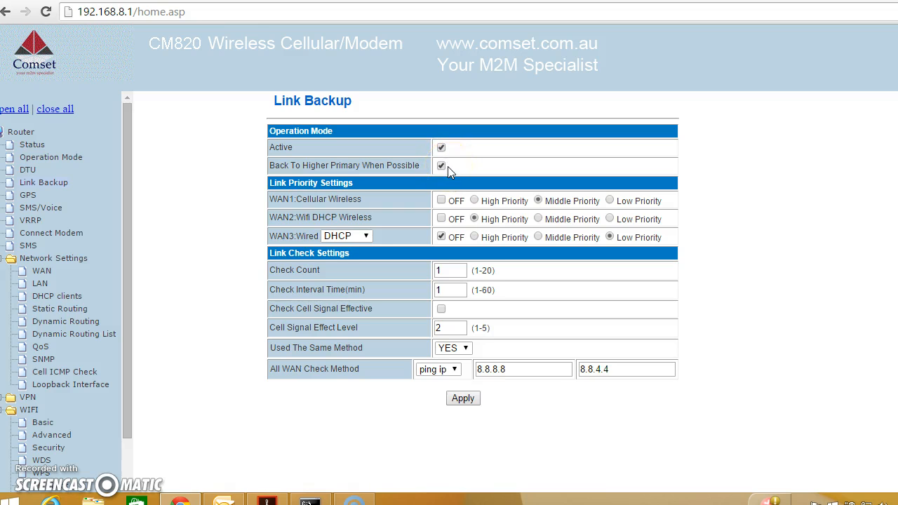
{"action": "left_click", "coordinate": [440, 237]}
{"action": "left_click", "coordinate": [440, 237]}
{"action": "left_click", "coordinate": [457, 292]}
- Examine the cell network info and internet configurations on the router's status page
{"action": "left_click", "coordinate": [32, 145]}
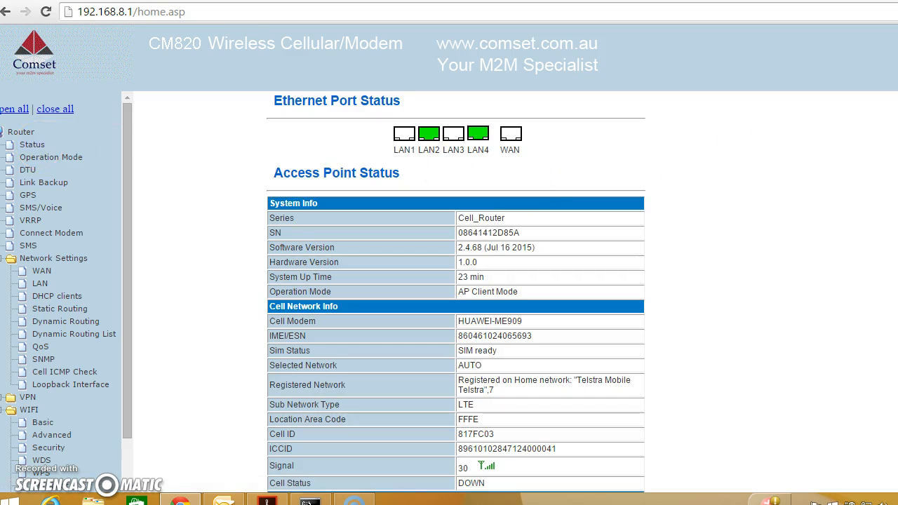
{"action": "scroll", "coordinate": [456, 292], "scroll_direction": "down", "scroll_amount": 5}
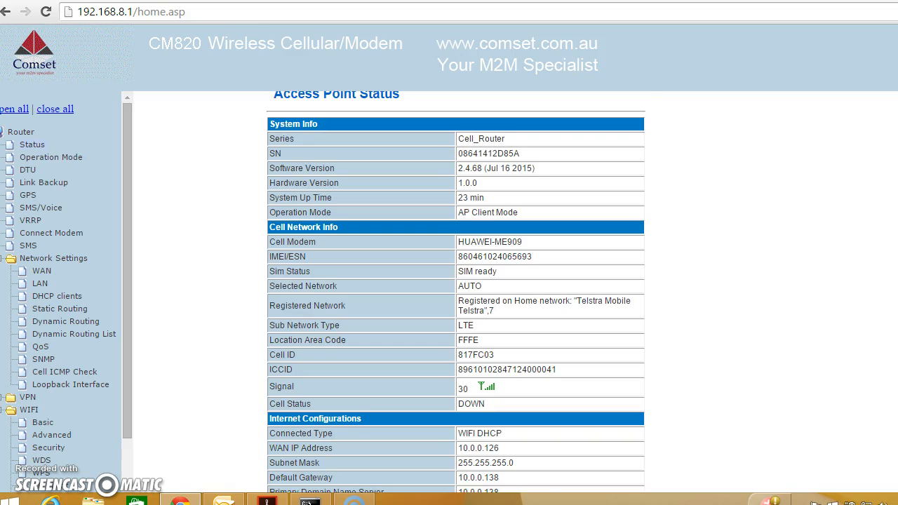
{"action": "scroll", "coordinate": [456, 291], "scroll_direction": "down", "scroll_amount": 1}
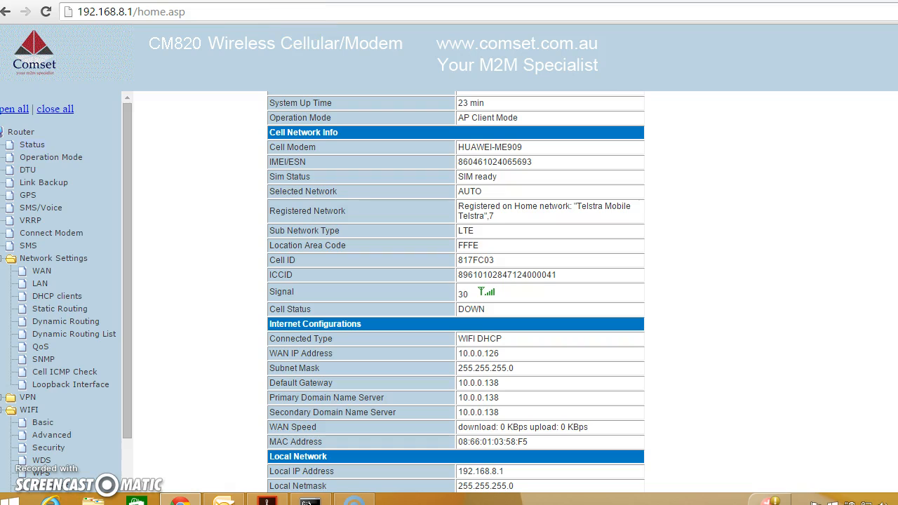
- Search the web for "speed test", open Speedtest.net in a new tab and run a connection test
{"action": "key", "text": "ctrl+t"}
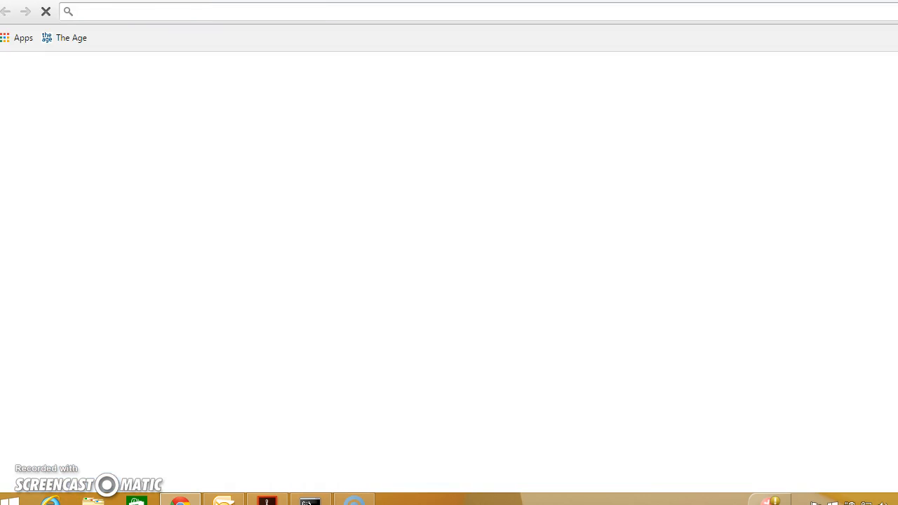
{"action": "type", "text": "sp"}
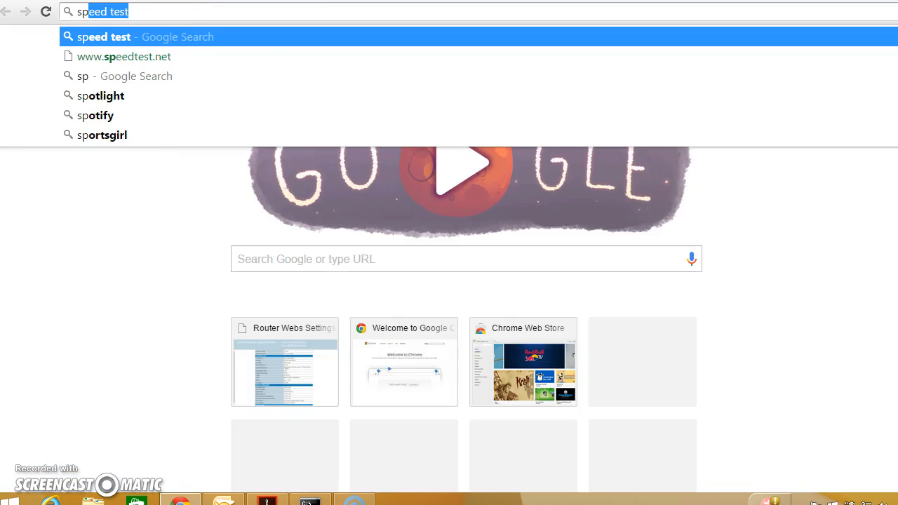
{"action": "key", "text": "Return"}
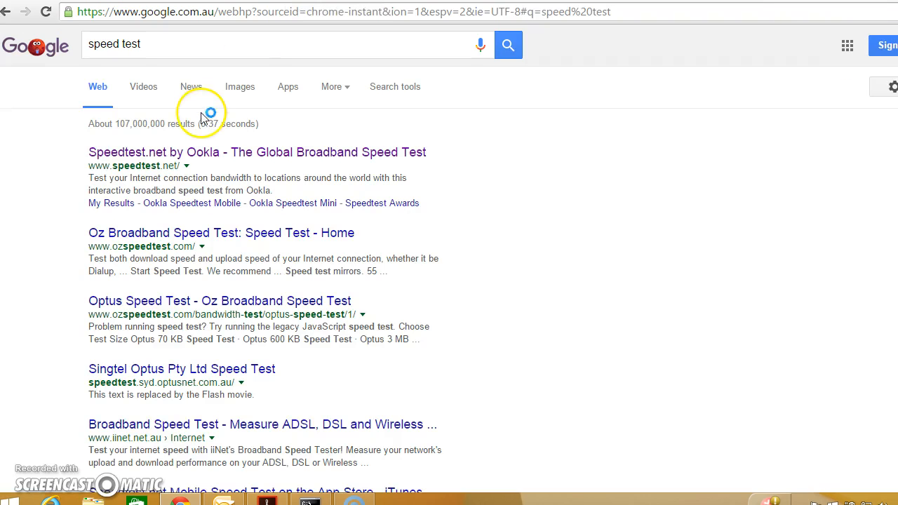
{"action": "left_click", "coordinate": [164, 154]}
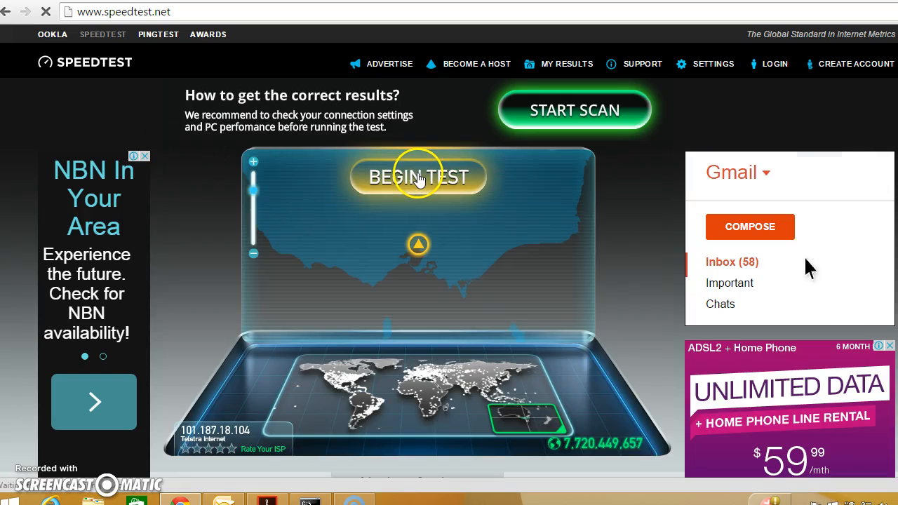
{"action": "left_click", "coordinate": [419, 179]}
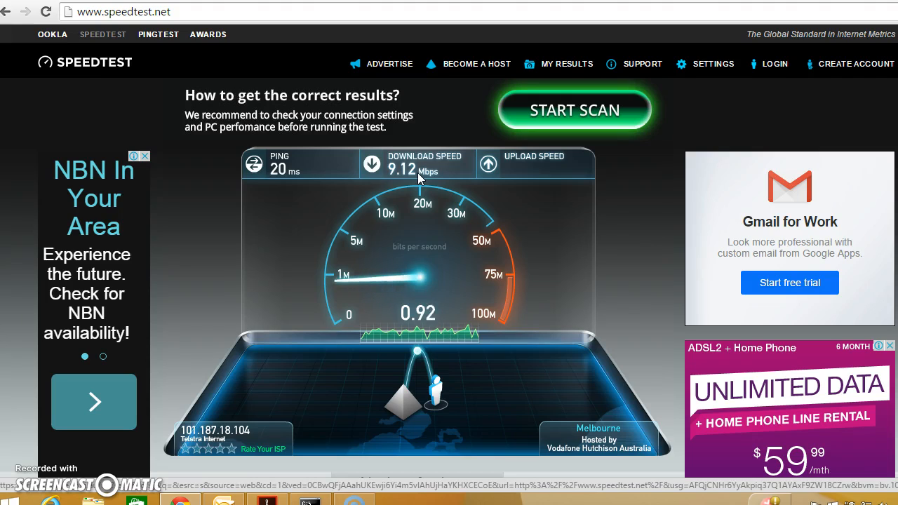
- Disable the 2.4GHz Wi-Fi radio on the gateway at 10.0.0.138 and save the change
{"action": "left_click", "coordinate": [412, 177]}
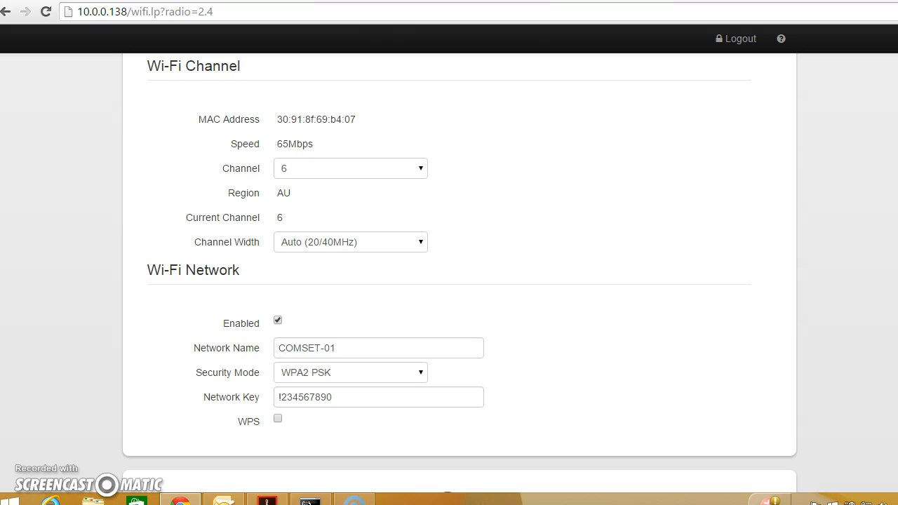
{"action": "left_click", "coordinate": [699, 130]}
{"action": "scroll", "coordinate": [449, 267], "scroll_direction": "up", "scroll_amount": 5}
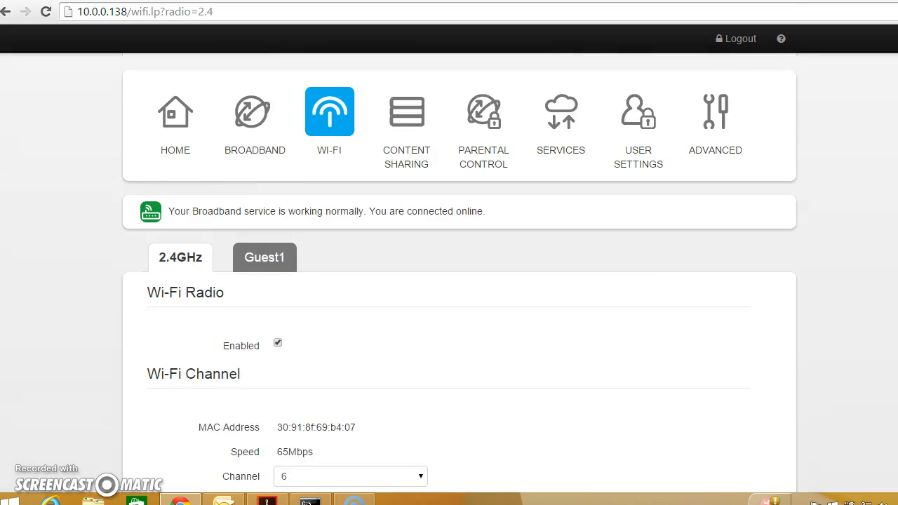
{"action": "left_click", "coordinate": [278, 343]}
{"action": "scroll", "coordinate": [449, 281], "scroll_direction": "down", "scroll_amount": 4}
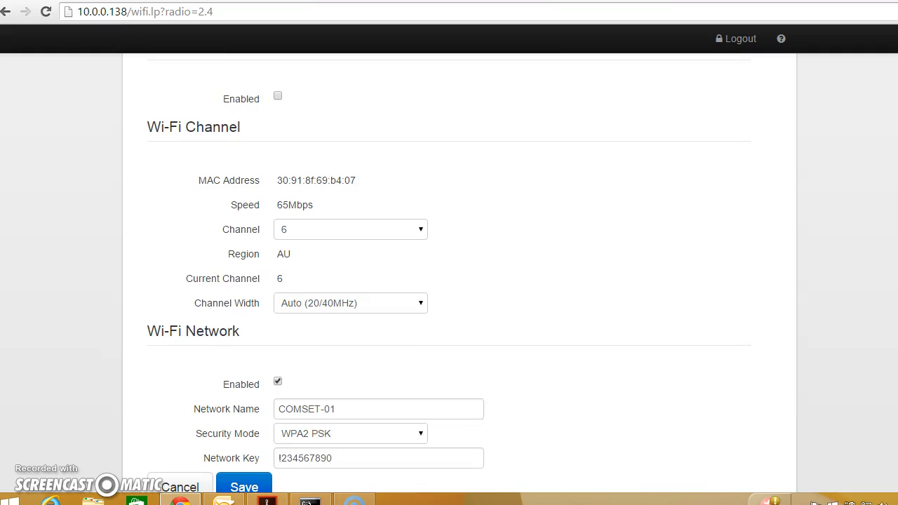
{"action": "scroll", "coordinate": [459, 274], "scroll_direction": "down", "scroll_amount": 1}
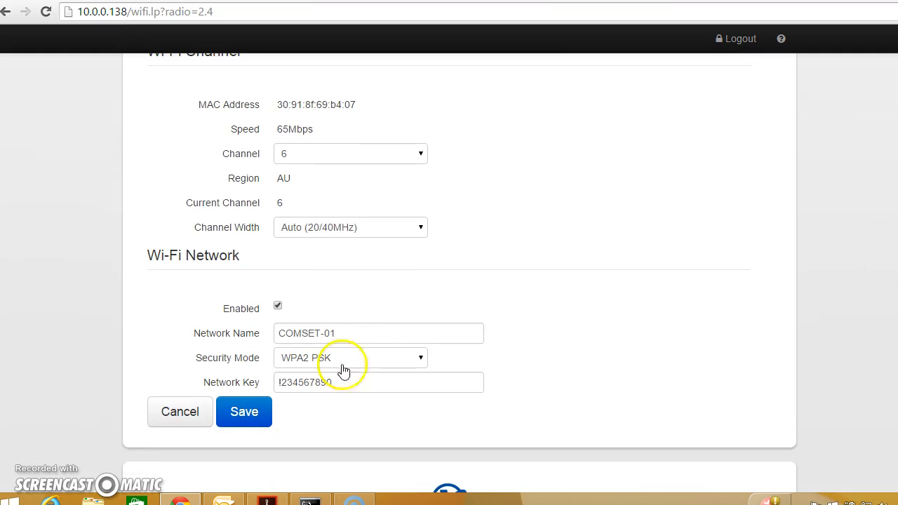
{"action": "left_click", "coordinate": [251, 412]}
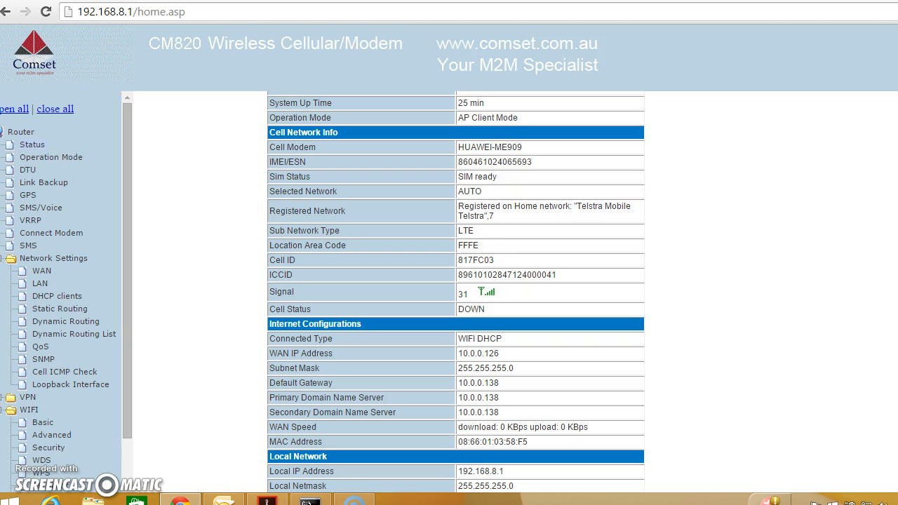
- Examine the system info and cell network info on the router's status page
{"action": "scroll", "coordinate": [456, 293], "scroll_direction": "up", "scroll_amount": 2}
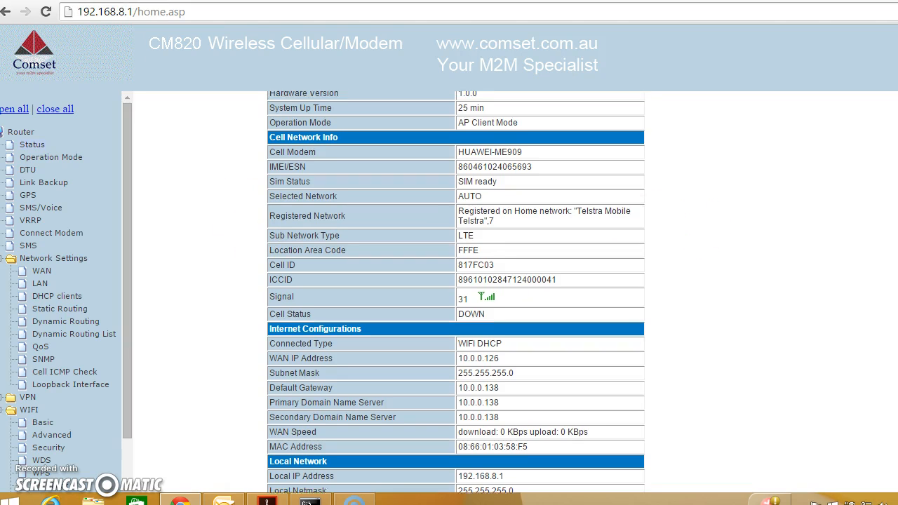
{"action": "scroll", "coordinate": [456, 292], "scroll_direction": "up", "scroll_amount": 2}
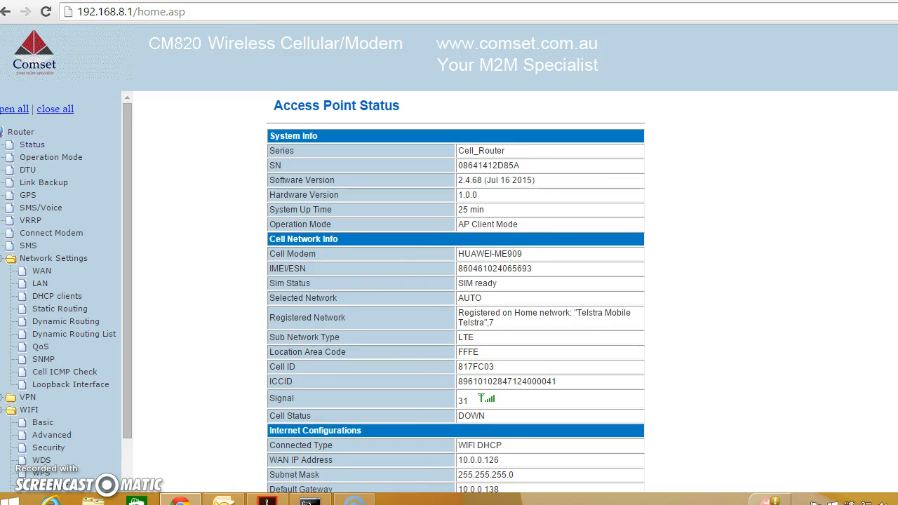
{"action": "scroll", "coordinate": [778, 271], "scroll_direction": "down", "scroll_amount": 3}
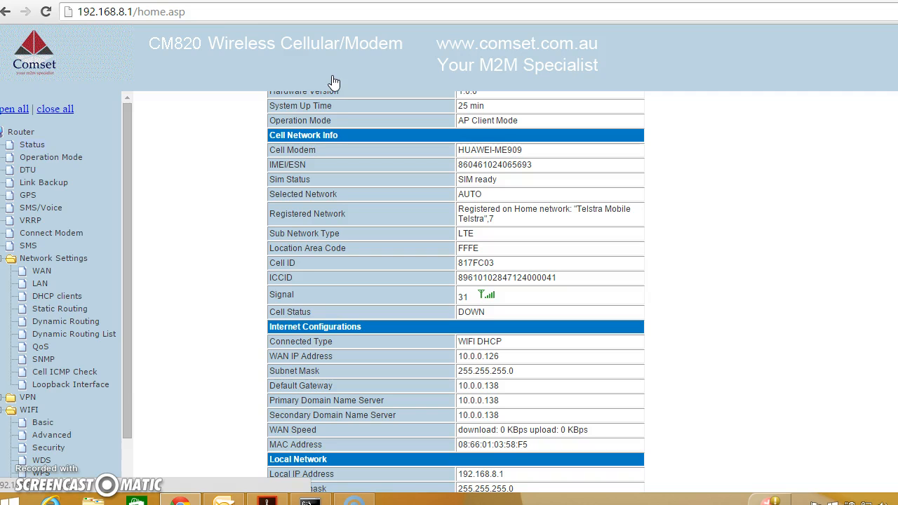
- Review the router's operation mode configuration and the Wi-Fi AP Client parameters
{"action": "left_click", "coordinate": [66, 164]}
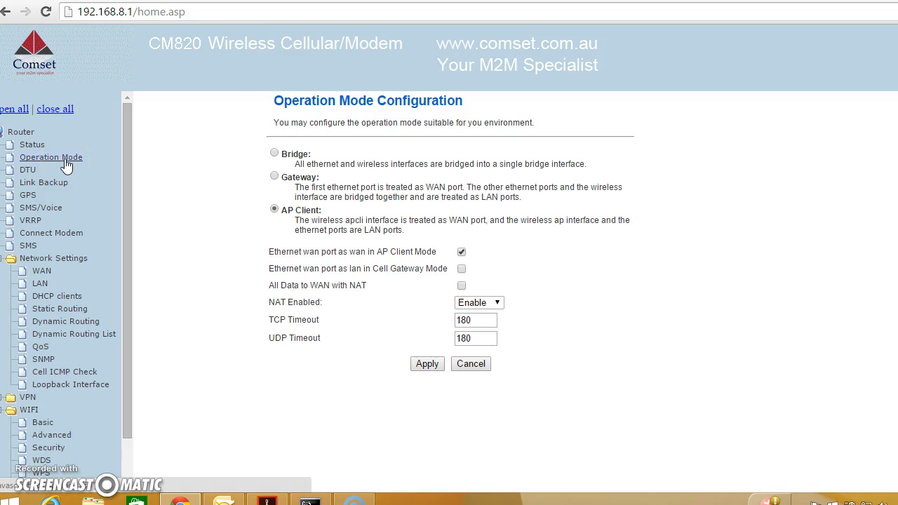
{"action": "left_click", "coordinate": [281, 218]}
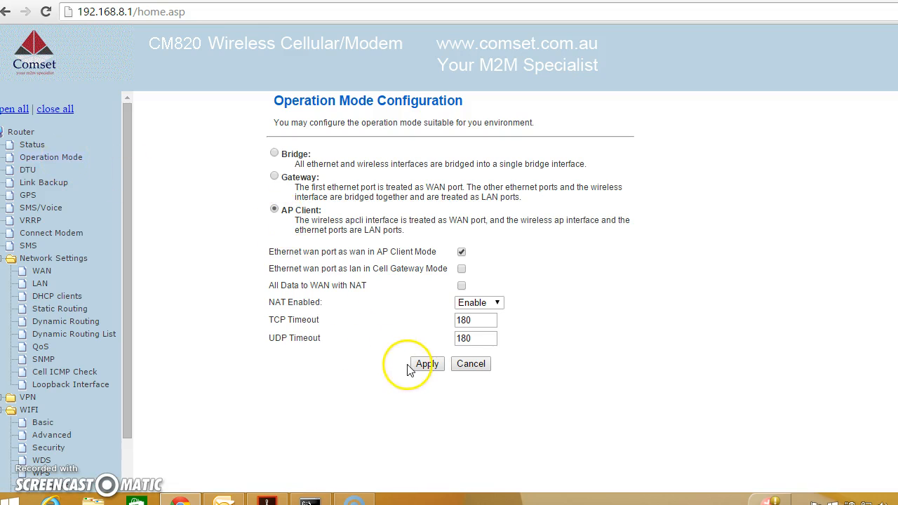
{"action": "left_click_drag", "start_coordinate": [125, 372], "coordinate": [127, 418]}
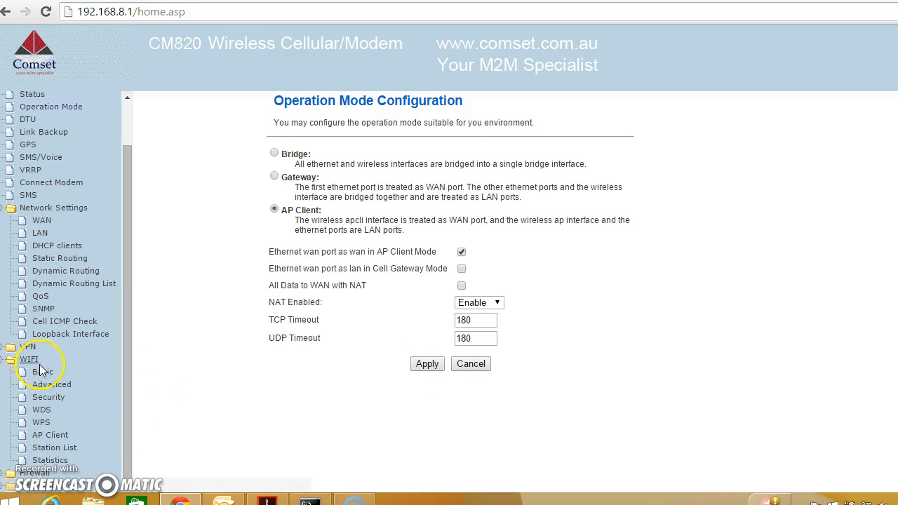
{"action": "left_click", "coordinate": [62, 440]}
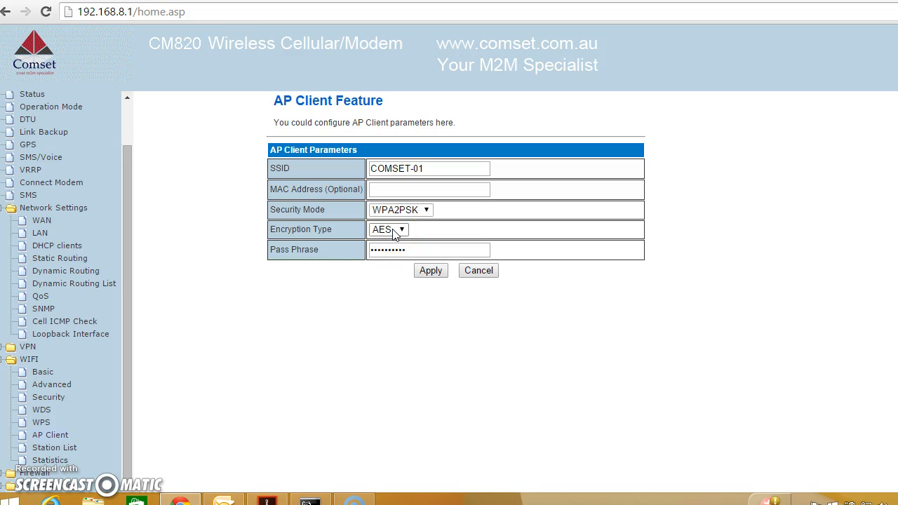
- Review the basic wireless settings and the available WAN connection types without changing them
{"action": "left_click", "coordinate": [50, 376]}
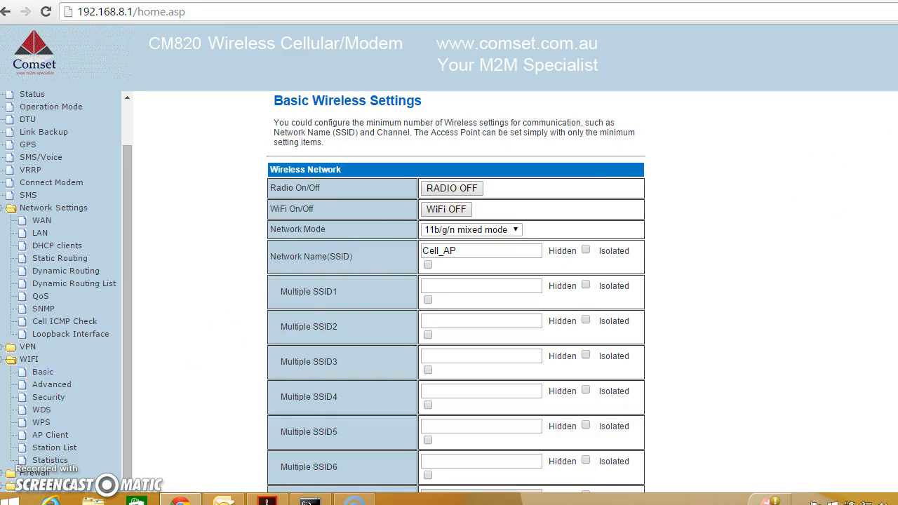
{"action": "scroll", "coordinate": [456, 292], "scroll_direction": "down", "scroll_amount": 4}
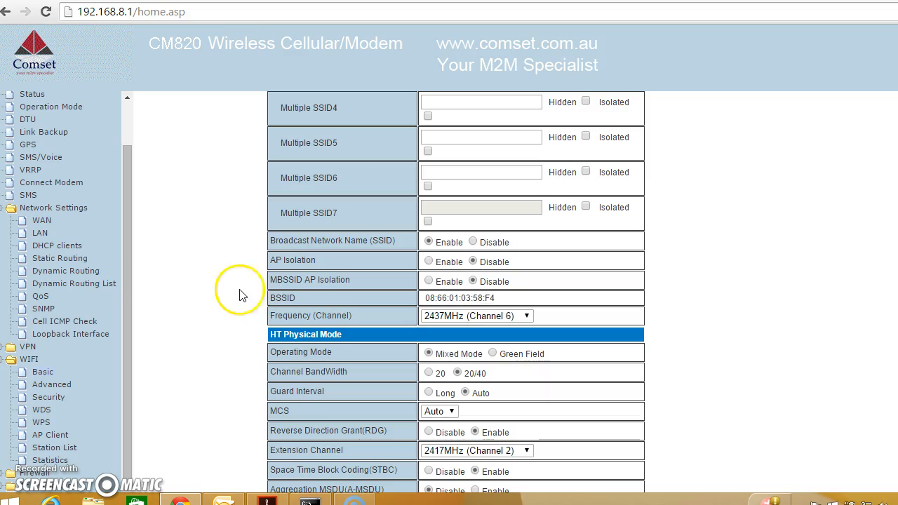
{"action": "left_click", "coordinate": [42, 222]}
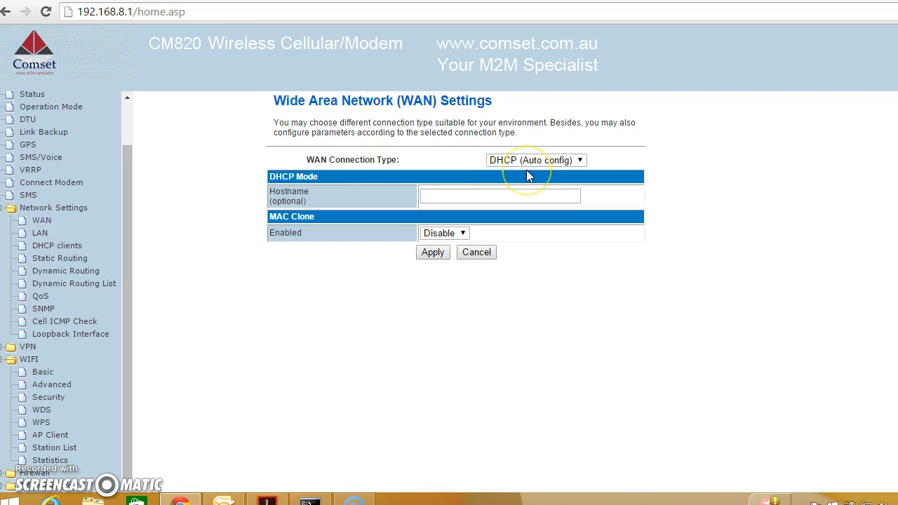
{"action": "left_click", "coordinate": [578, 166]}
{"action": "left_click", "coordinate": [580, 162]}
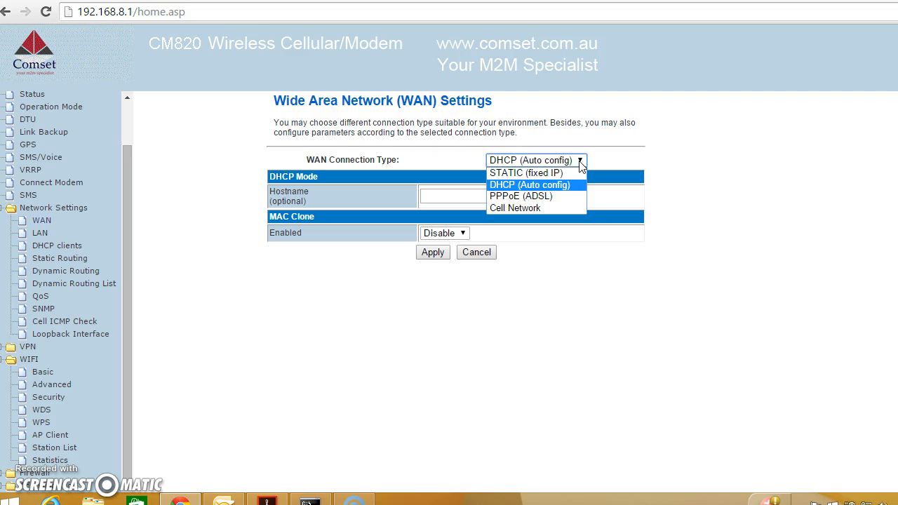
{"action": "left_click", "coordinate": [579, 163]}
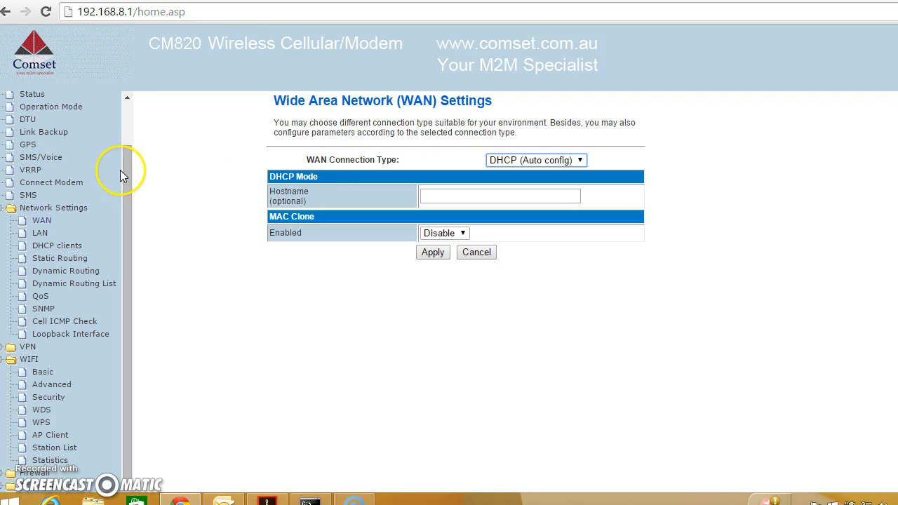
- Try to open the router's link backup settings
{"action": "left_click", "coordinate": [59, 140]}
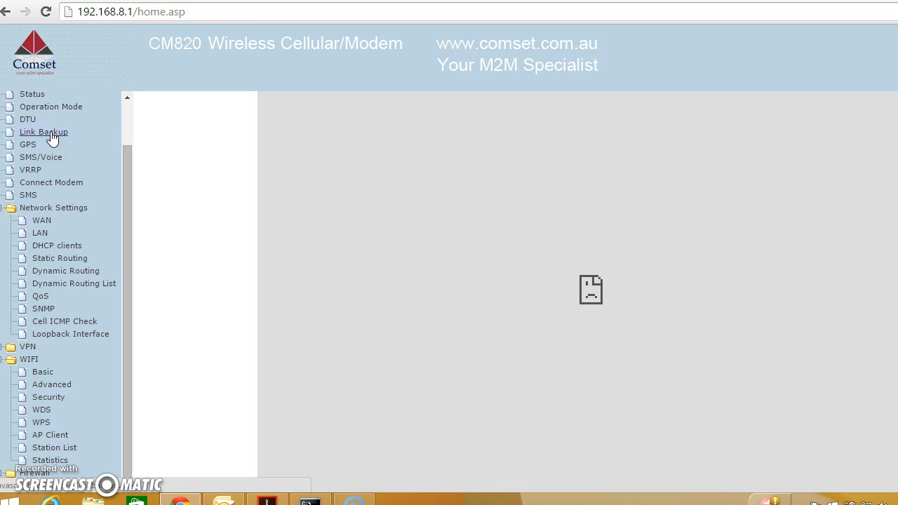
{"action": "left_click", "coordinate": [149, 58]}
{"action": "left_click", "coordinate": [48, 133]}
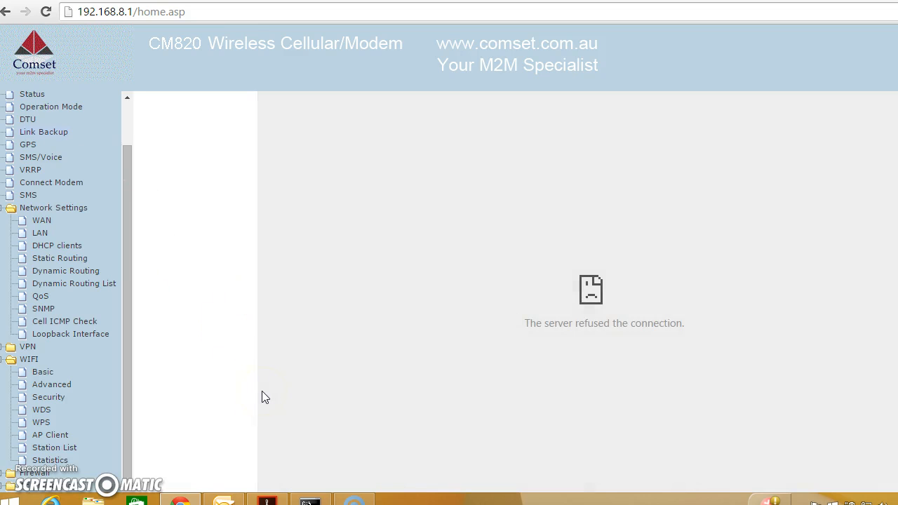
- Switch to the PDF in Adobe Acrobat to view the network diagram of Bldg. A and Bldg. B
{"action": "left_click", "coordinate": [281, 436]}
{"action": "left_click", "coordinate": [278, 497]}
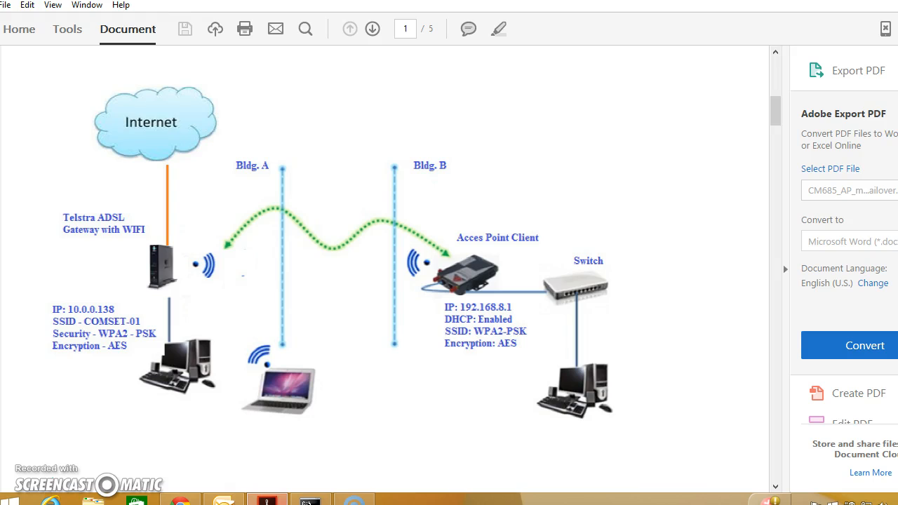